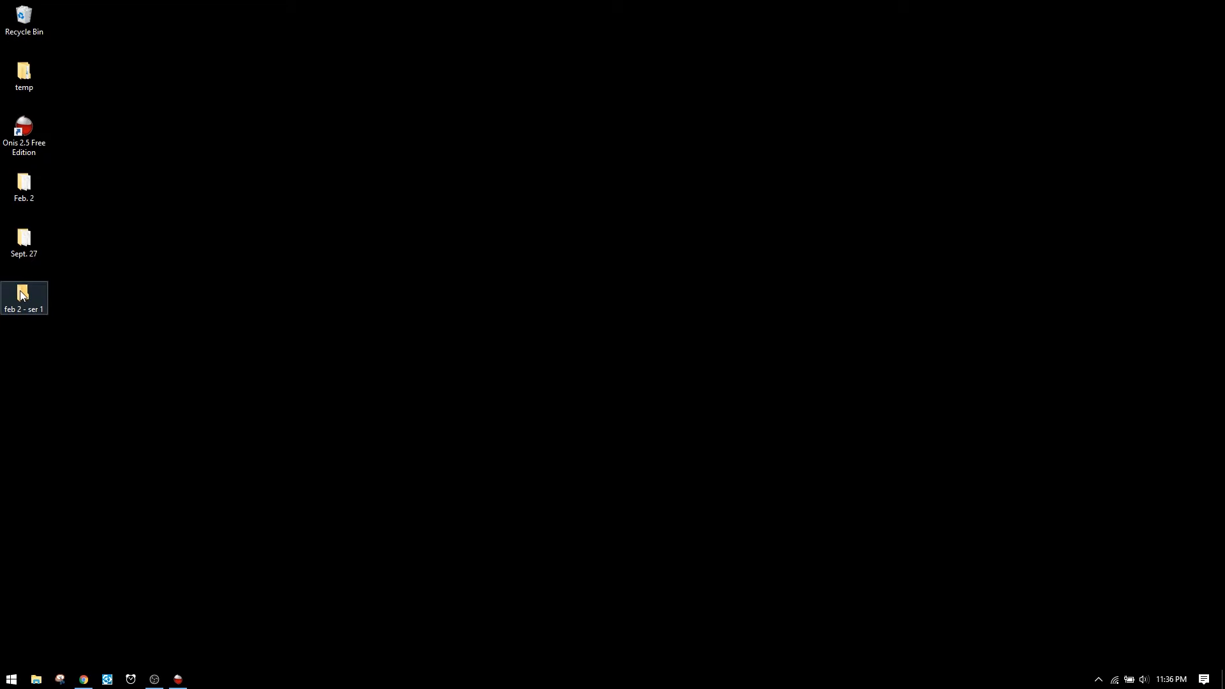
Open the feb 2 - ser 1 folder, preview MR0009.jpg and open MR0001.jpg at full size.
double_click(23, 295)
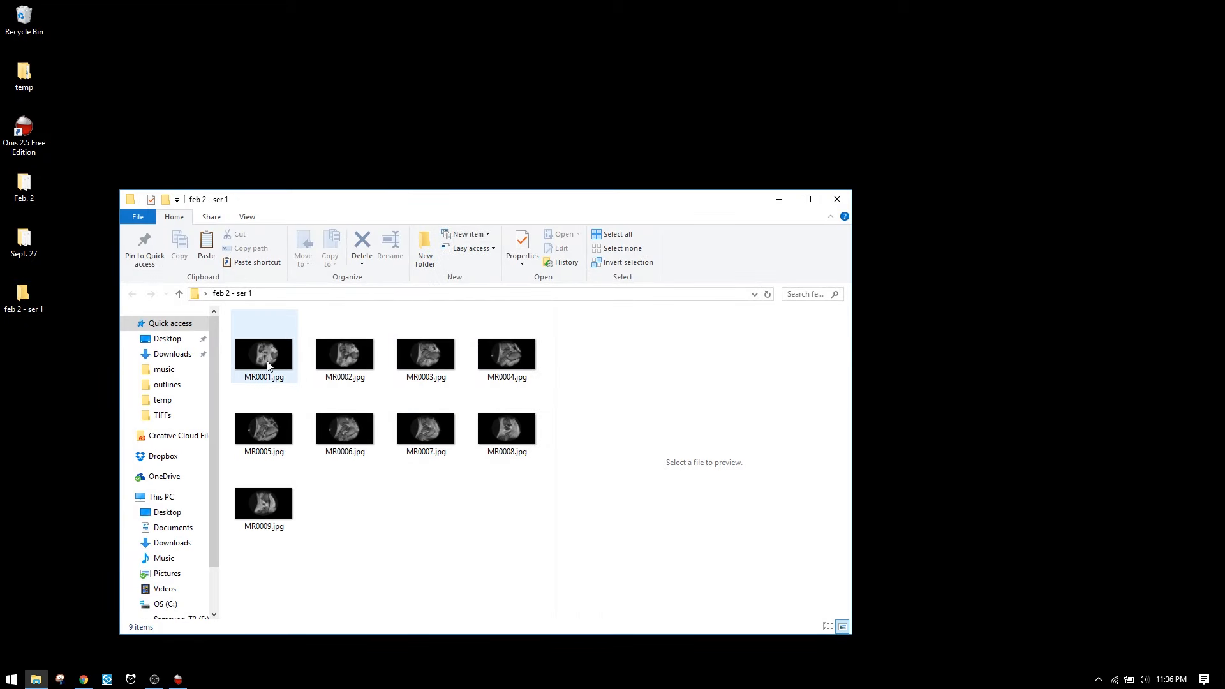
left_click(258, 510)
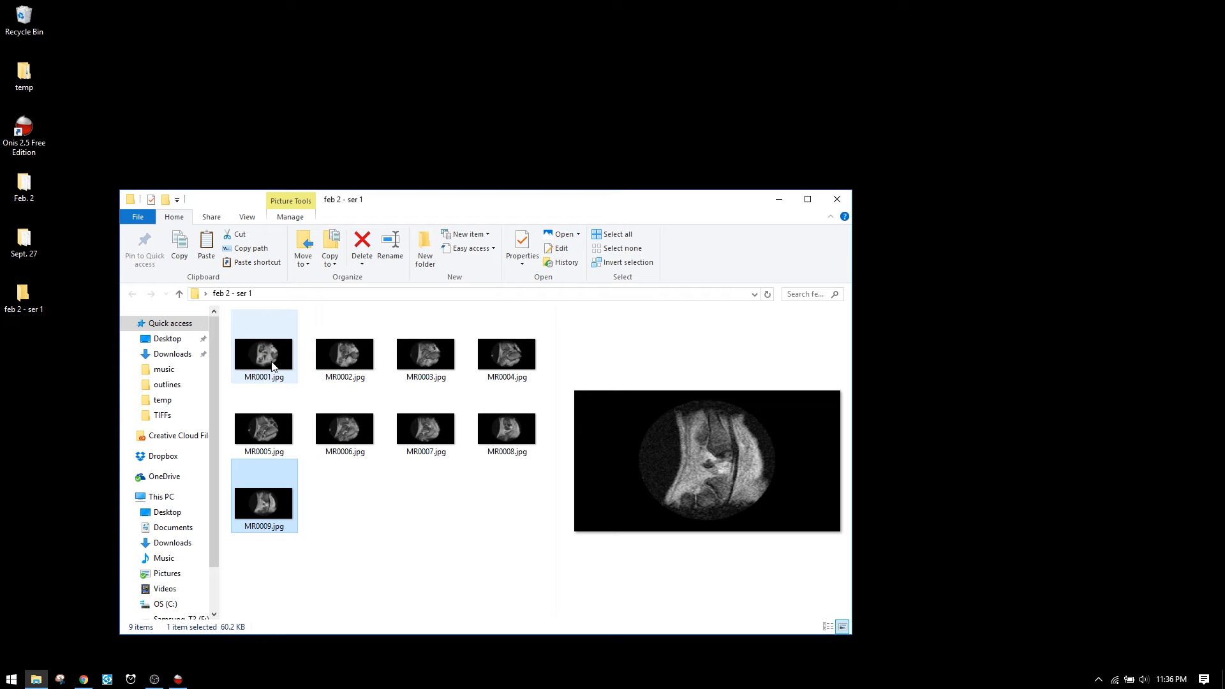
left_click(807, 199)
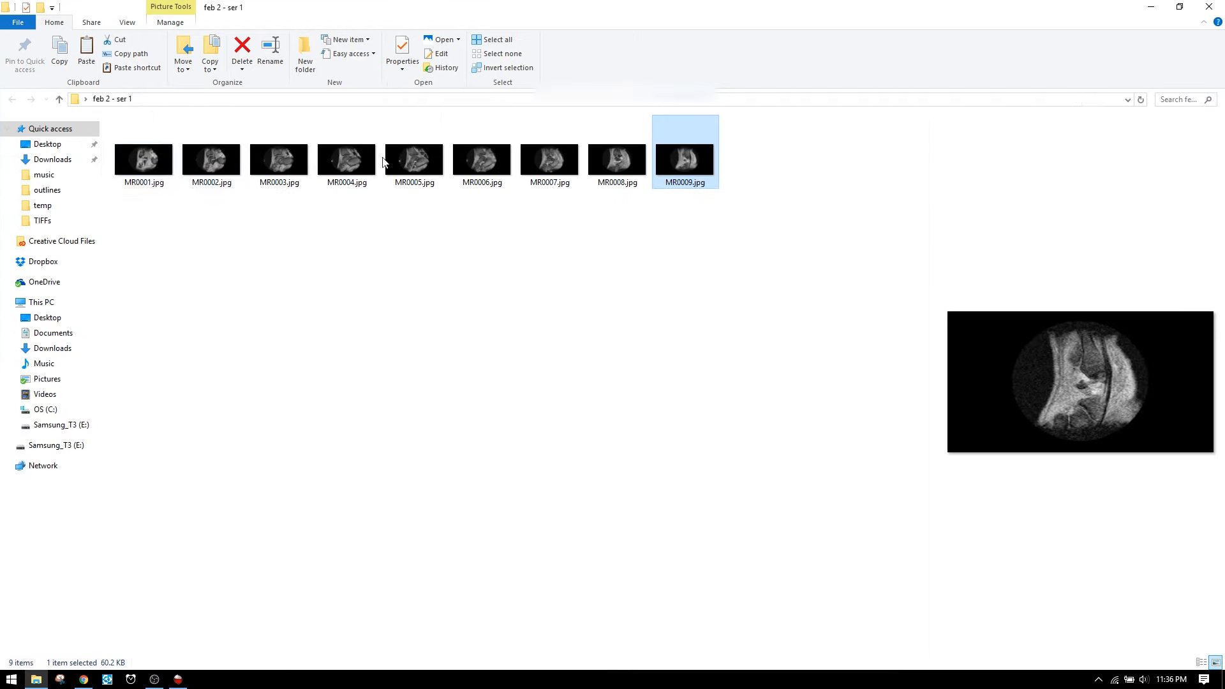
double_click(148, 173)
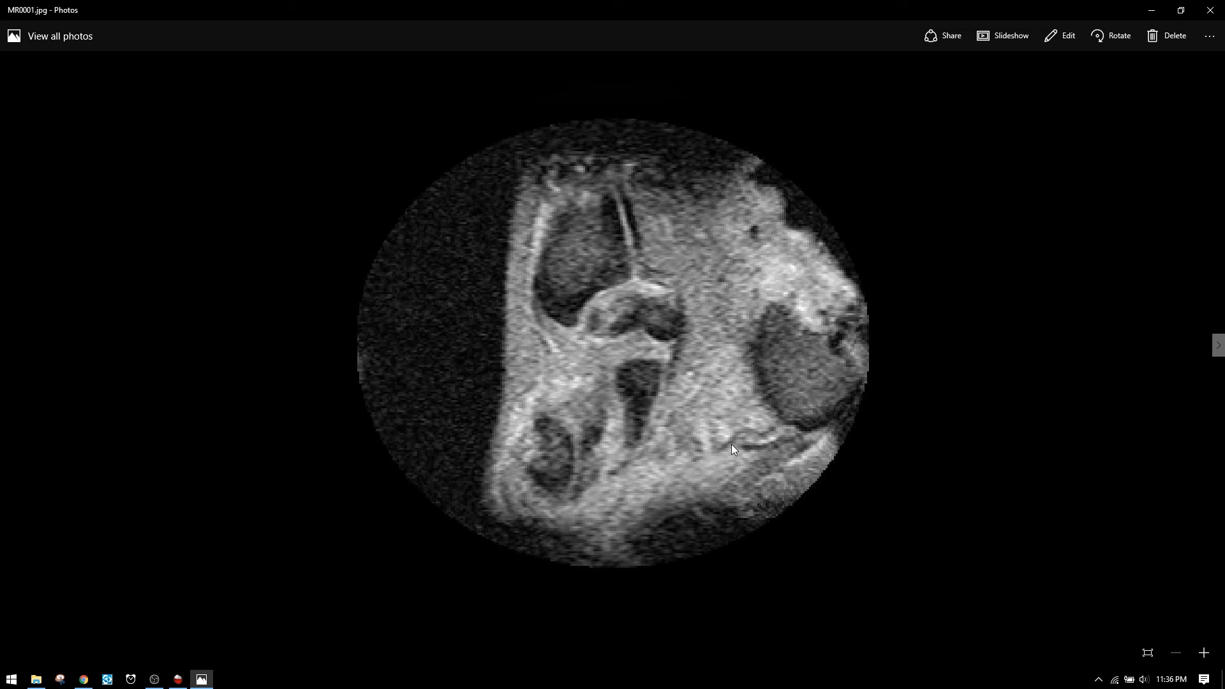
Look through the exported series 1 images up to MR0009.jpg, inspect it up close, and close the viewer and folder.
left_click(1217, 348)
left_click(1218, 347)
left_click(1217, 348)
scroll(1217, 356, "up", 3)
scroll(957, 338, "down", 2)
scroll(702, 338, "up", 2)
scroll(766, 466, "down", 1)
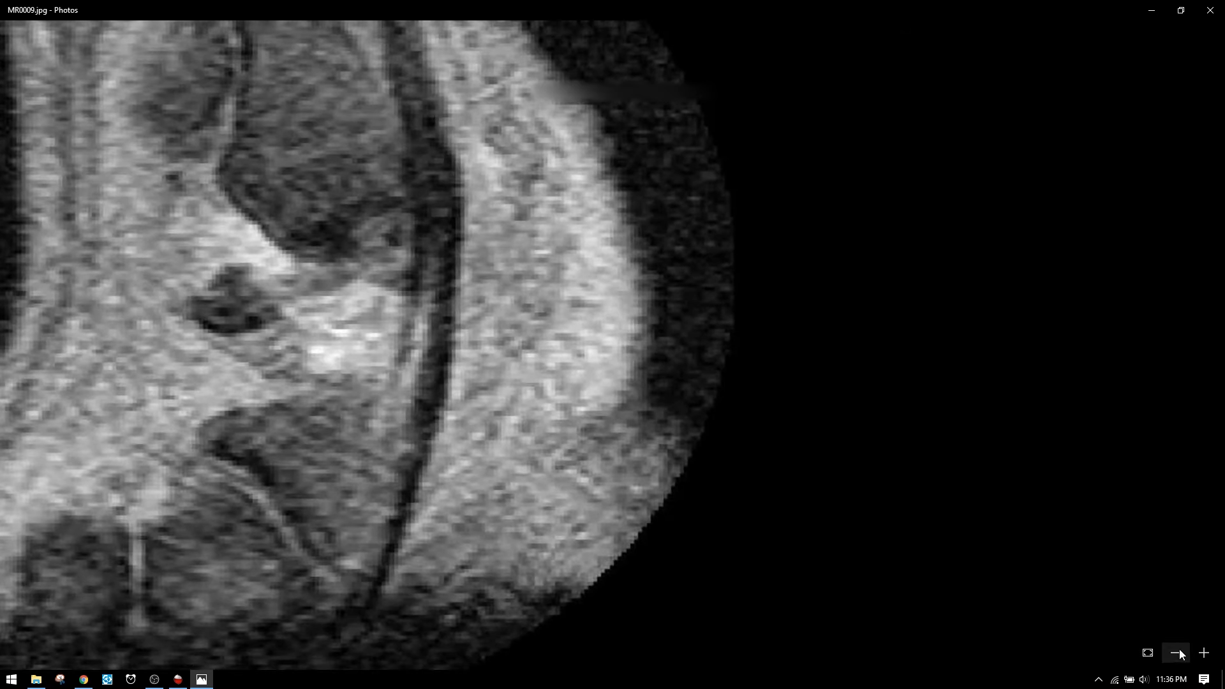
left_click(1148, 653)
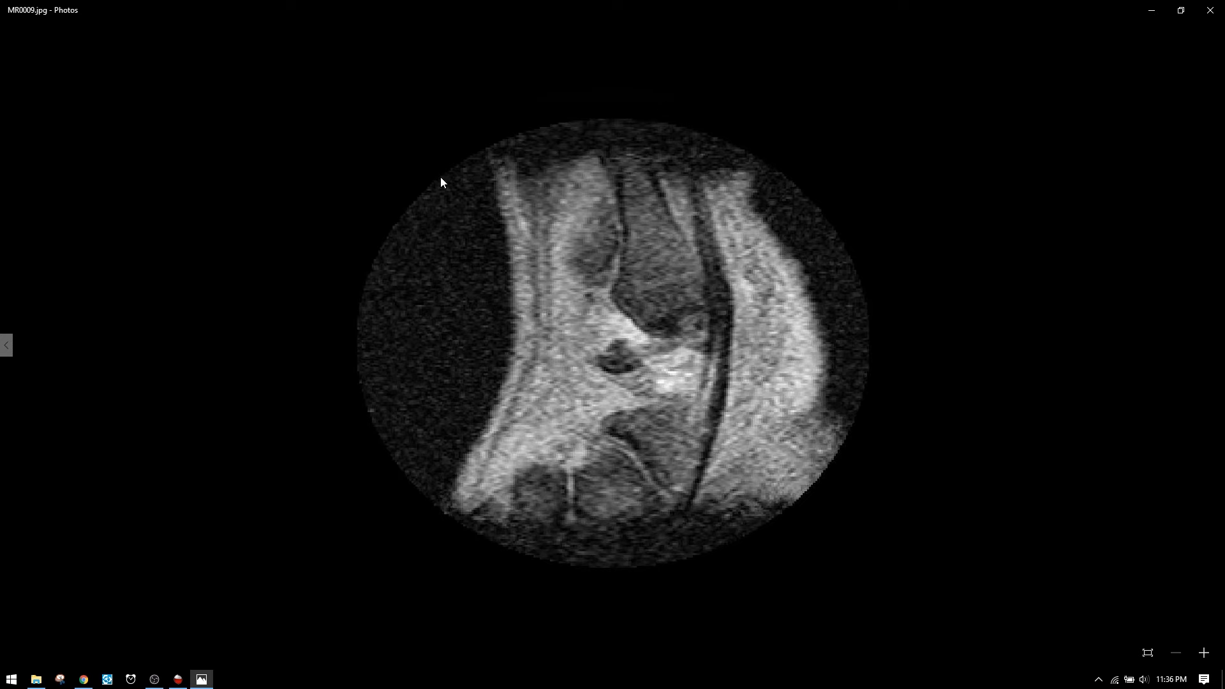
left_click(1210, 11)
left_click(1198, 7)
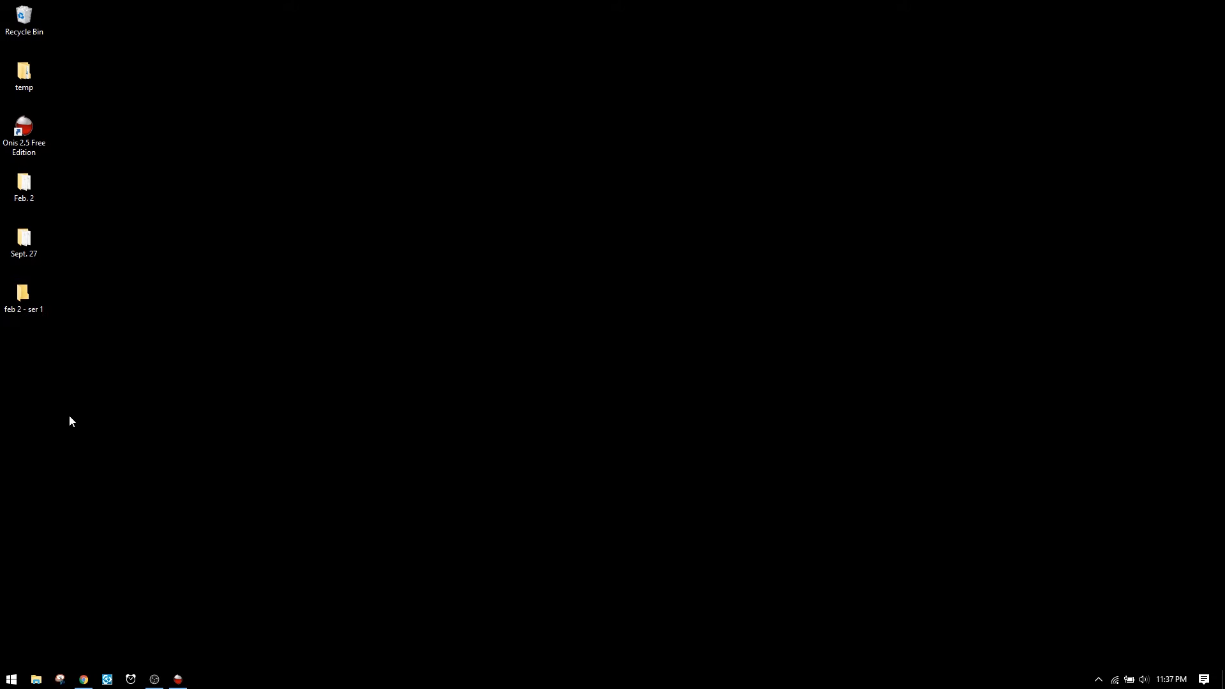
Create a new desktop folder named feb 2 - ser 2.
key("ctrl+shift+n")
type("feb 2 - ser 2")
key("Return")
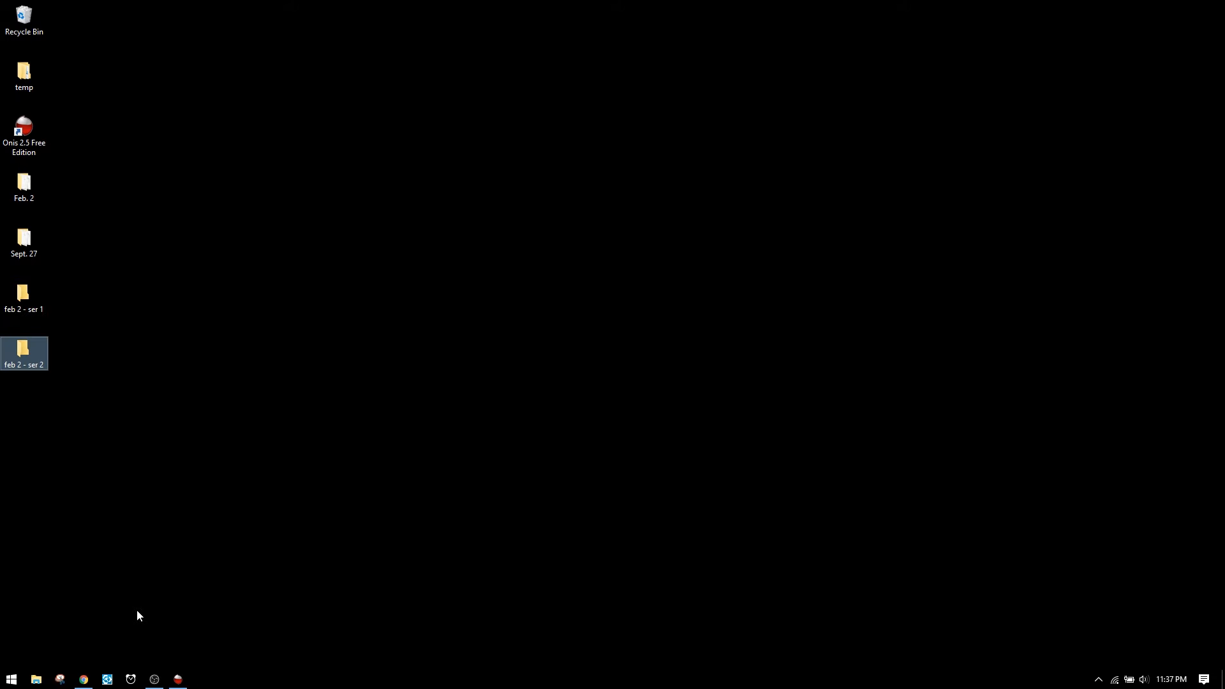
Switch to Onis and show the 12-image ankle series with one image per view.
left_click(178, 679)
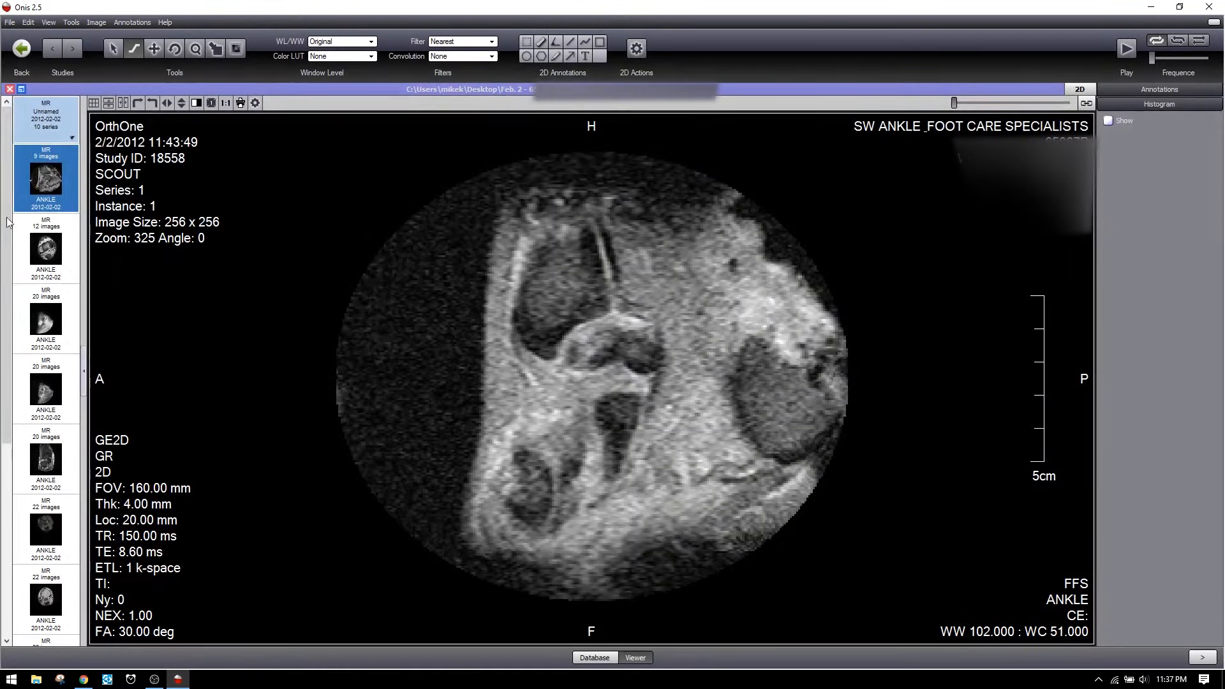
left_click(39, 255)
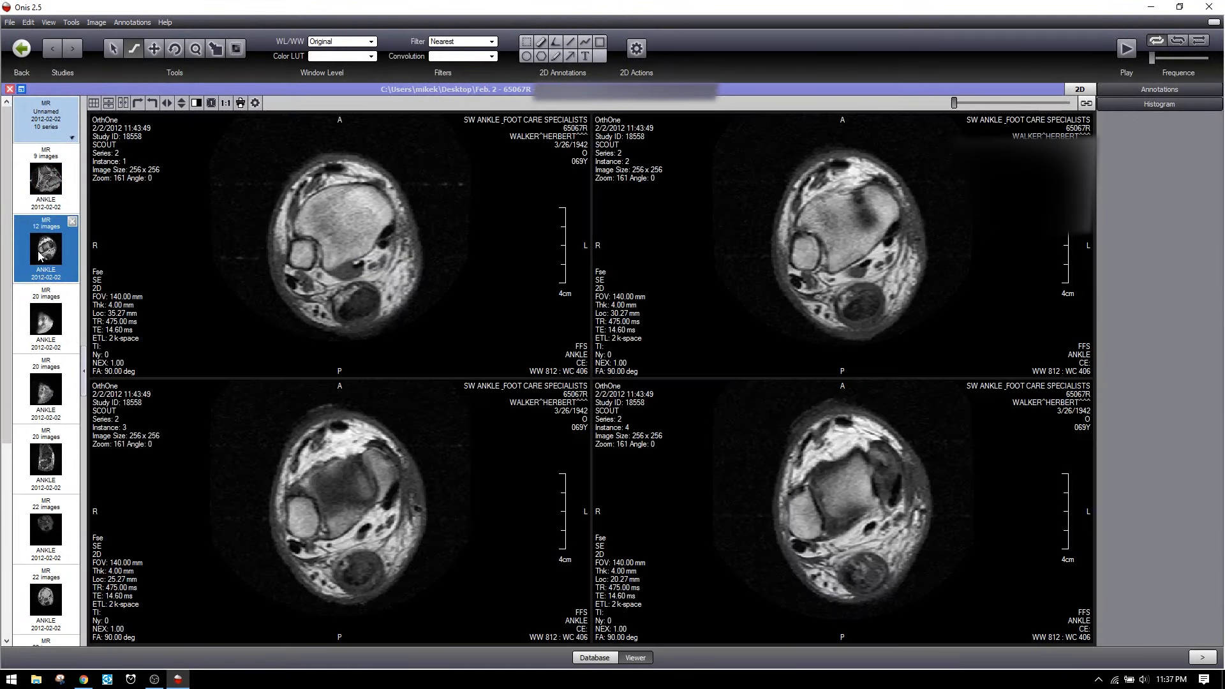
left_click(98, 104)
left_click(97, 117)
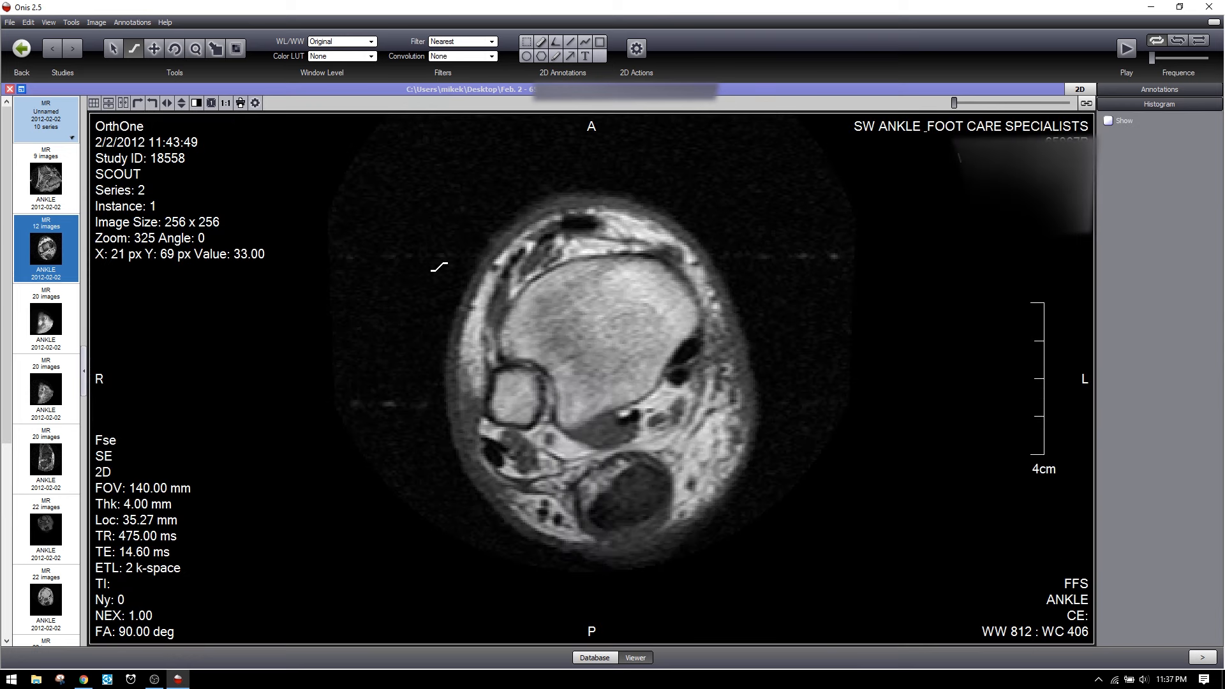
Export all images of the series as JPG with DICOM information and ruler overlays into the desktop folder feb 2 - ser 2.
right_click(534, 287)
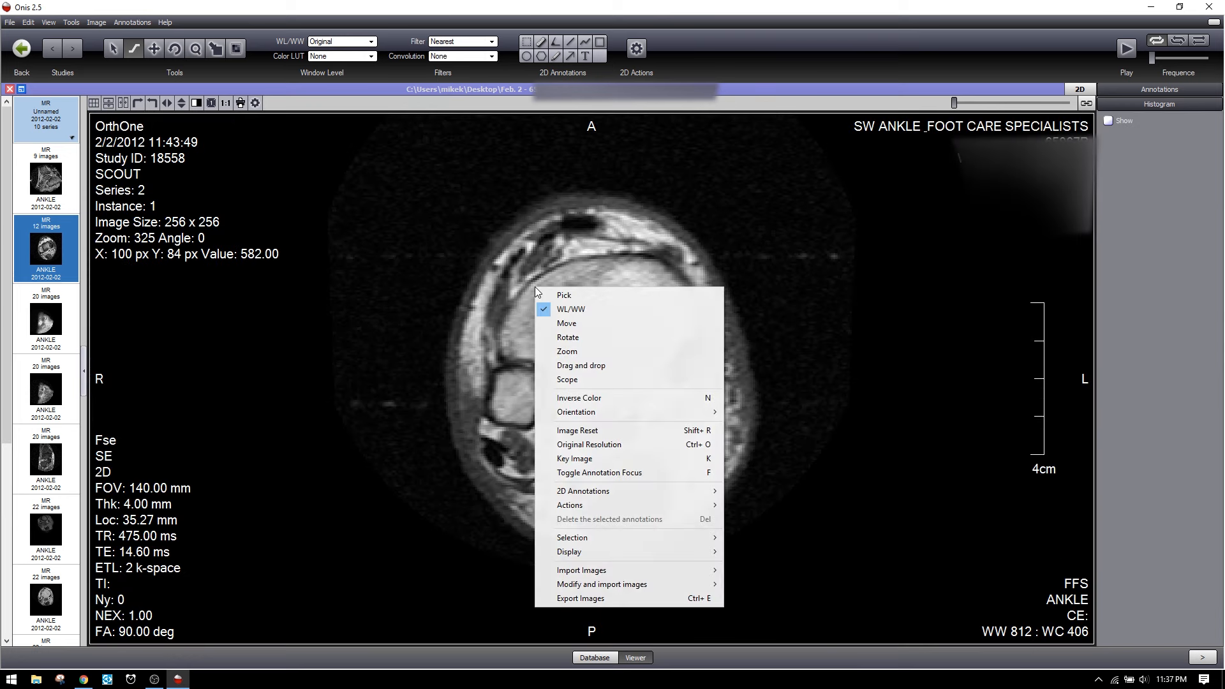
left_click(678, 602)
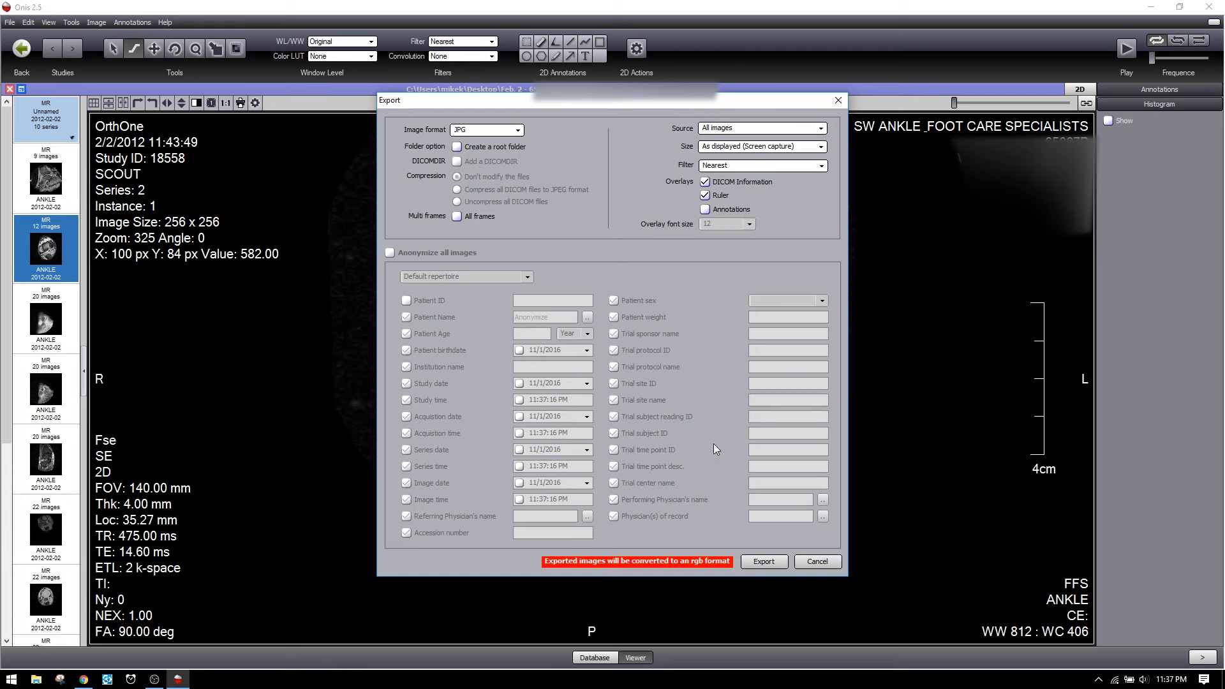
left_click(37, 682)
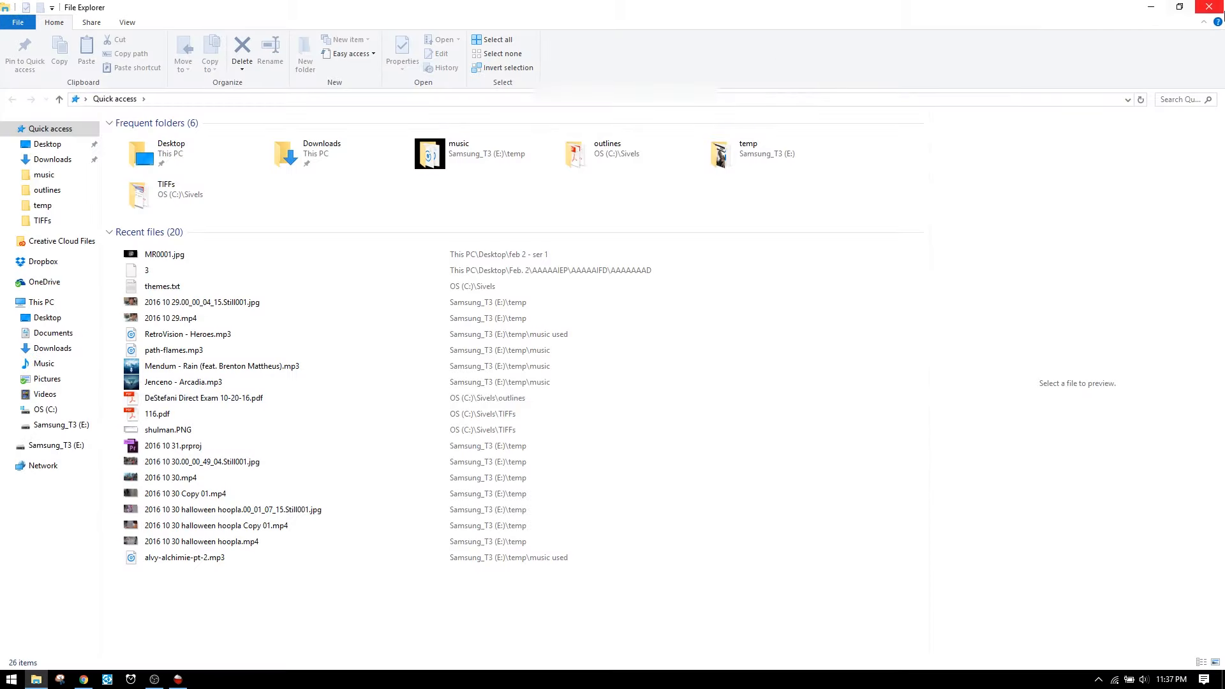
left_click(1215, 9)
left_click(780, 564)
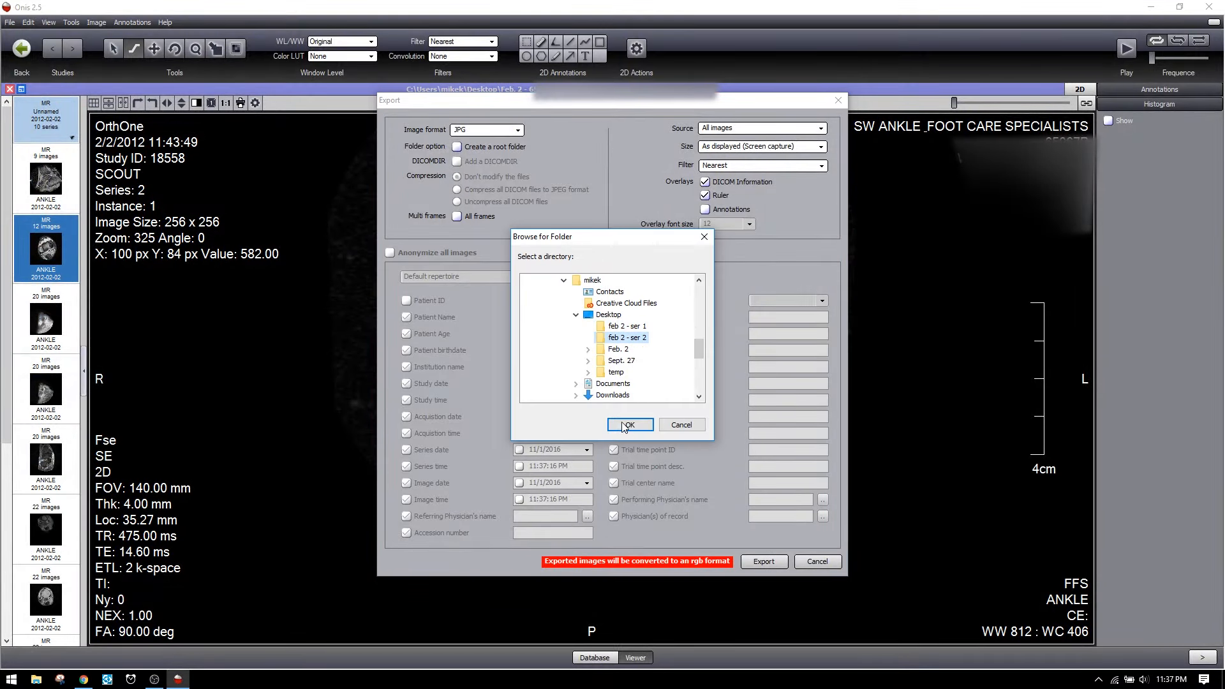
left_click(624, 427)
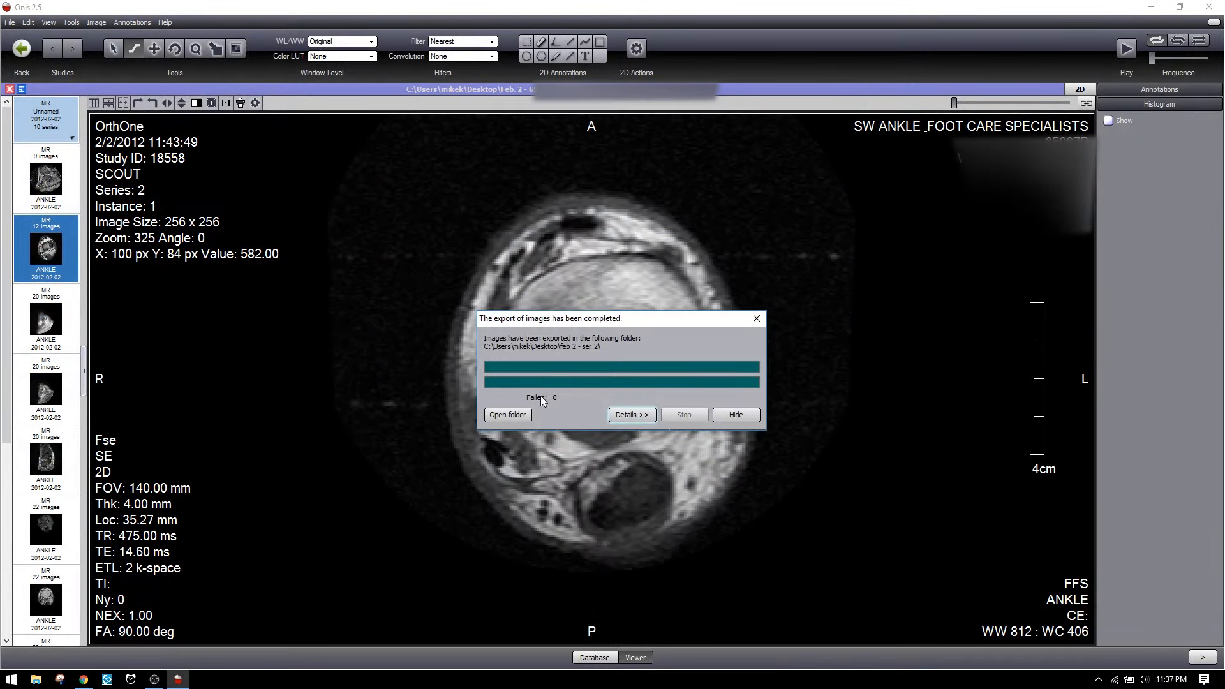
left_click(757, 317)
Open the feb 2 - ser 2 folder on the desktop and look through its images from MR0001.jpg to MR0012.jpg.
left_click(1152, 7)
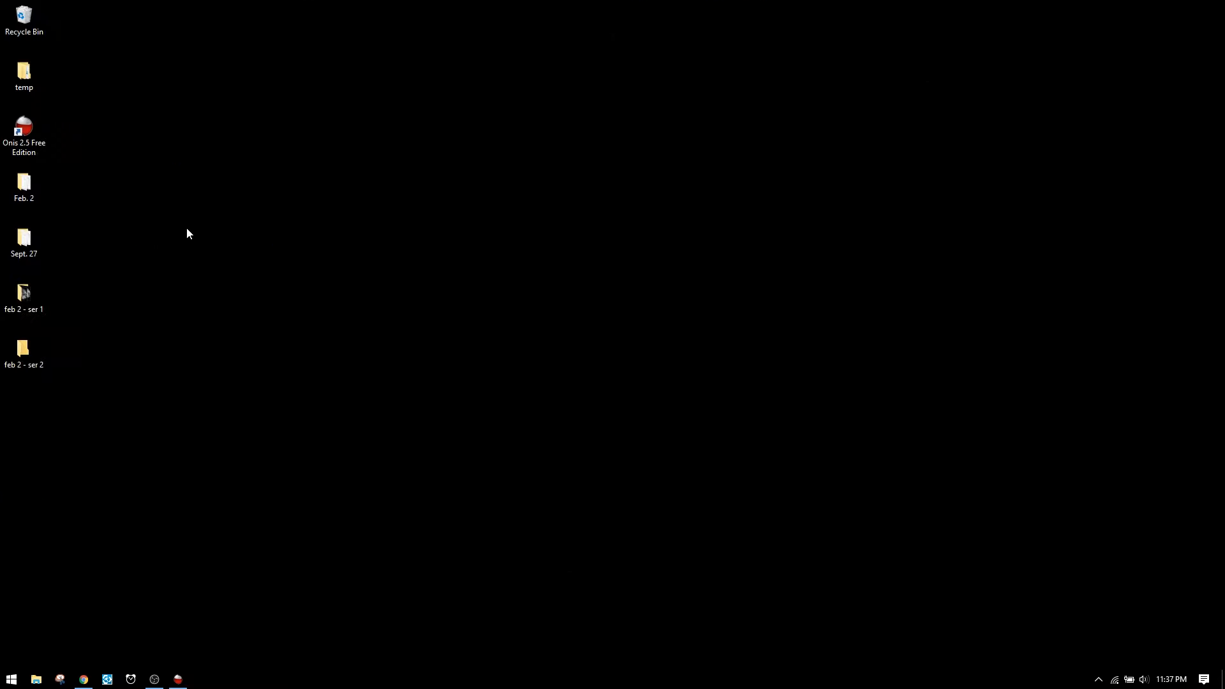
double_click(36, 349)
left_click(155, 169)
double_click(155, 169)
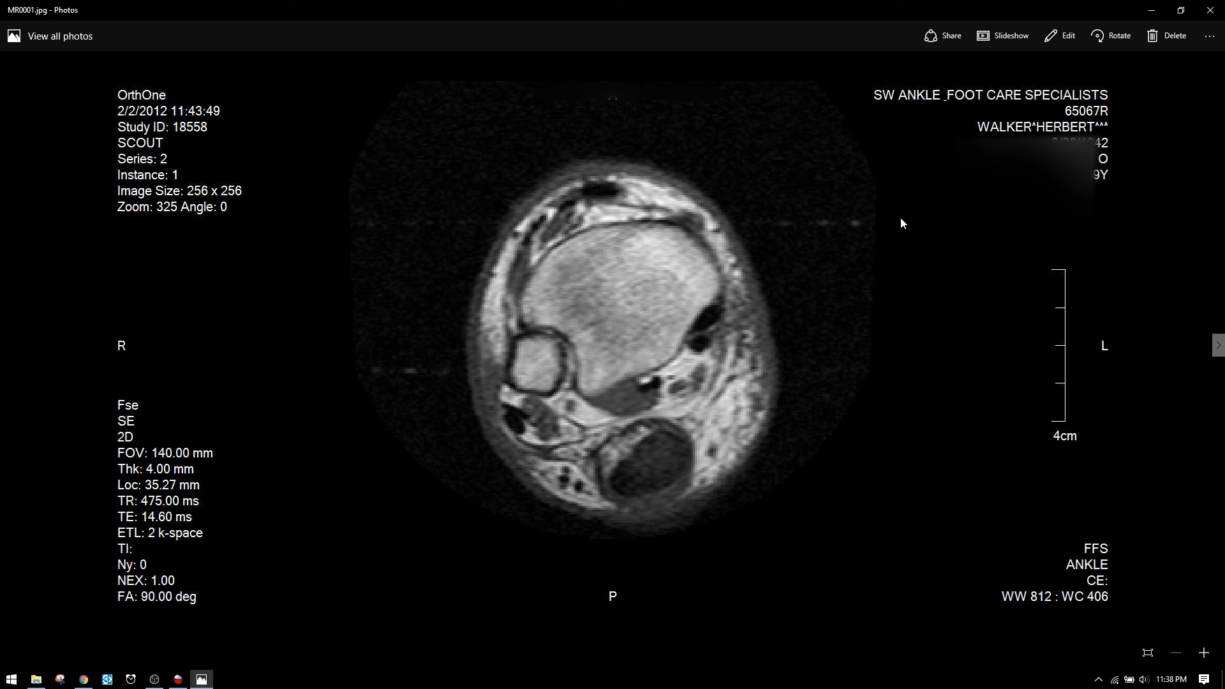
double_click(1217, 349)
triple_click(1217, 349)
triple_click(1217, 349)
triple_click(1216, 349)
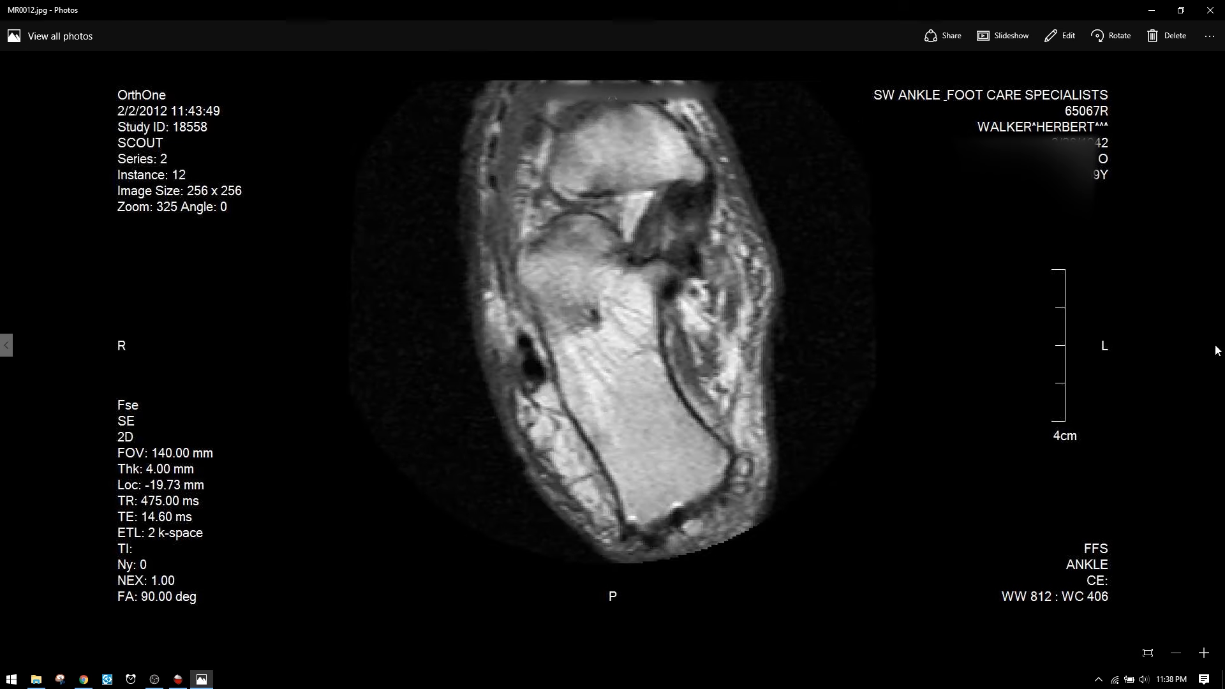
double_click(1217, 349)
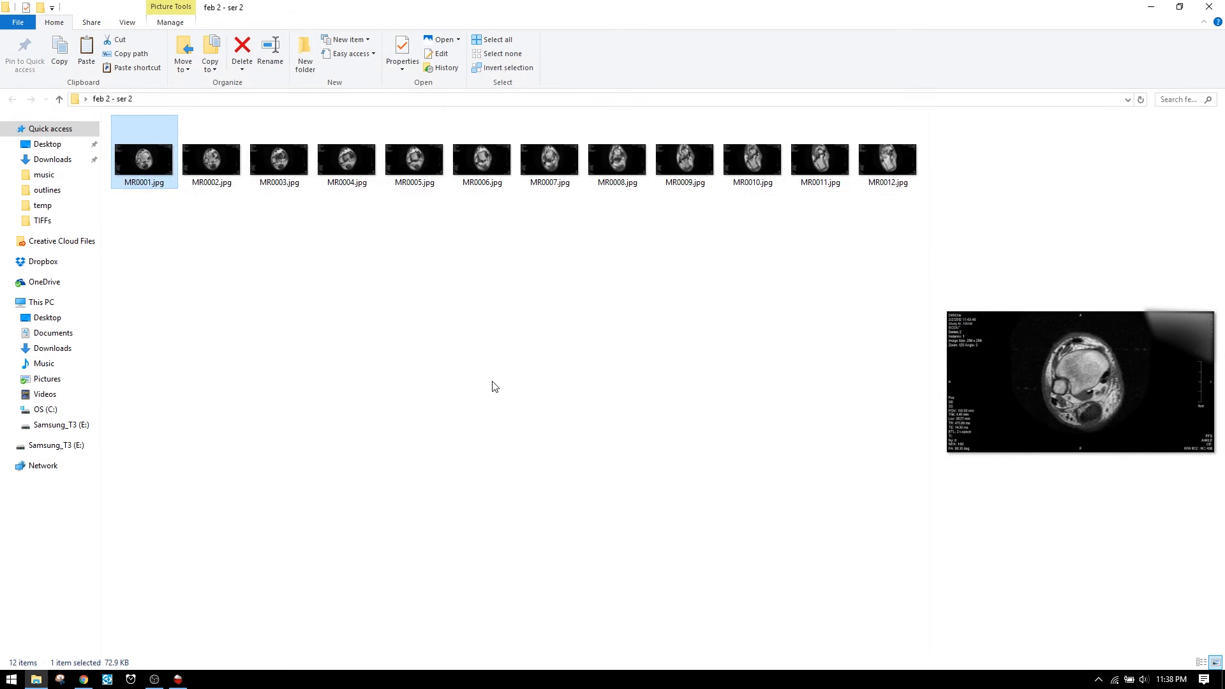
Combine MR0001.jpg through MR0012.jpg into a single PDF with Acrobat.
left_click(494, 386)
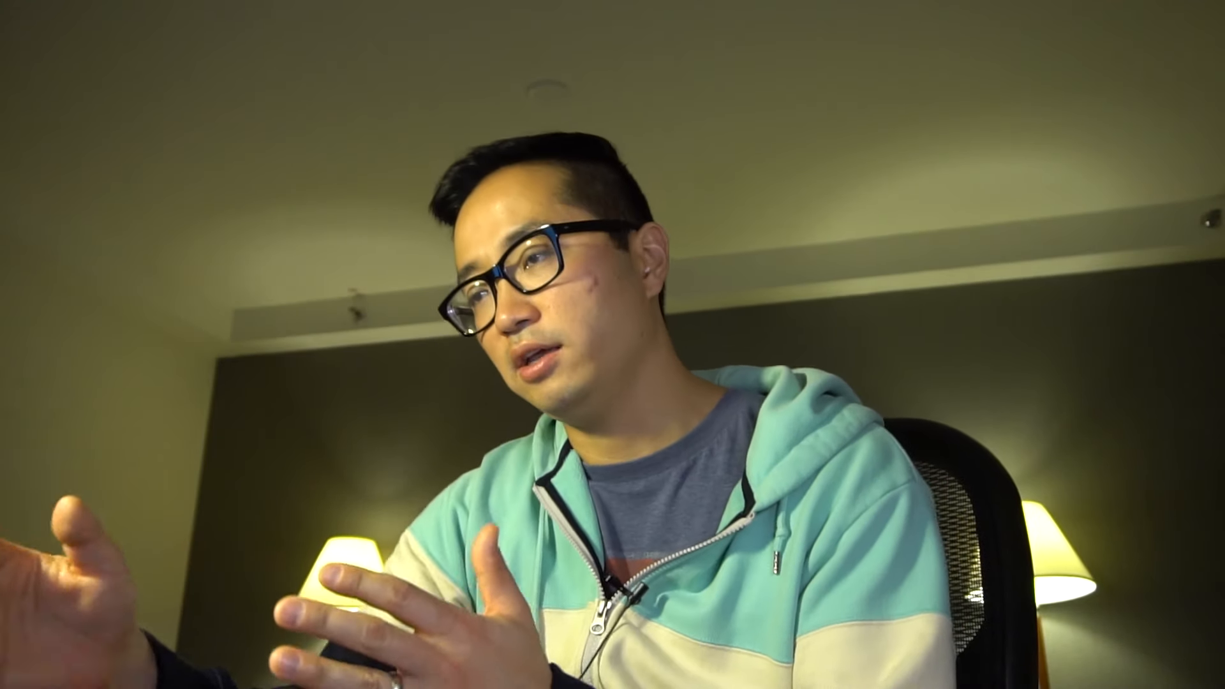
left_click_drag(901, 208, 128, 144)
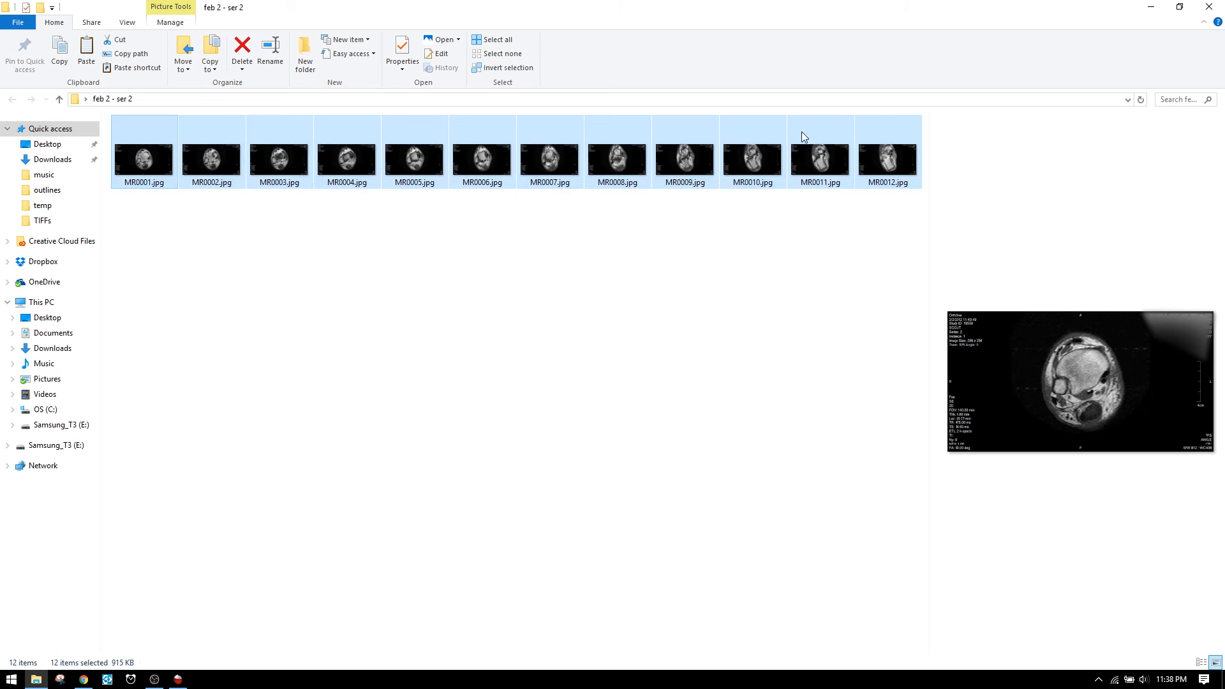
right_click(142, 162)
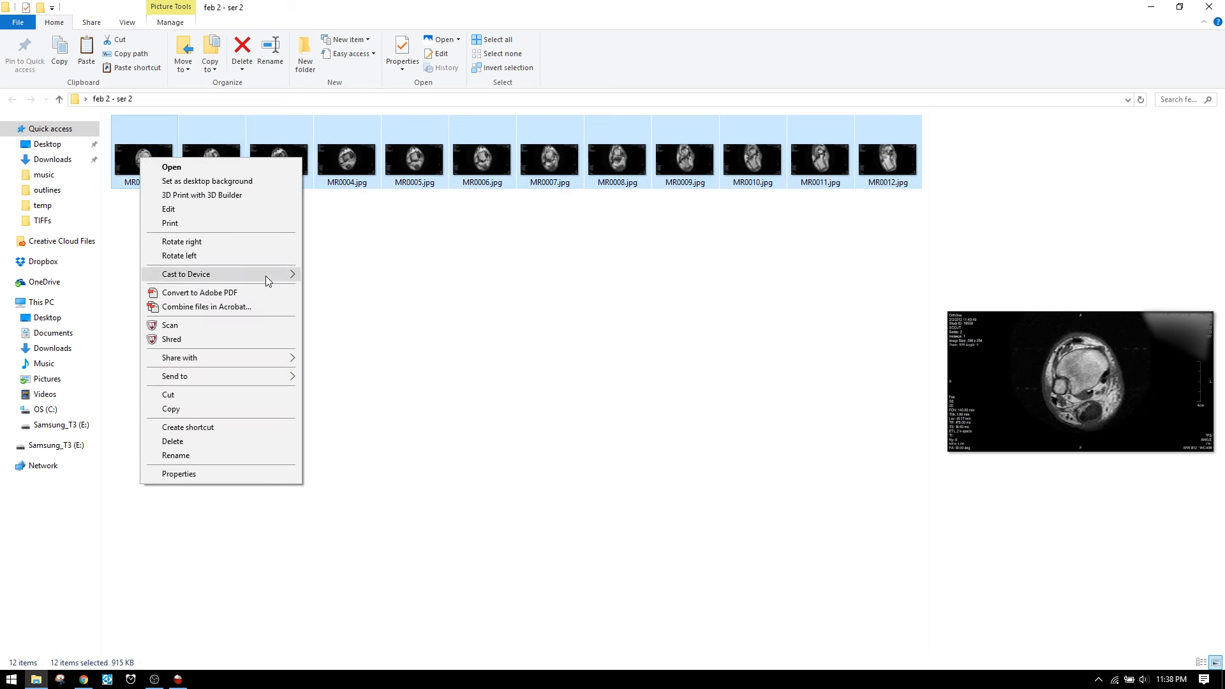
left_click(256, 307)
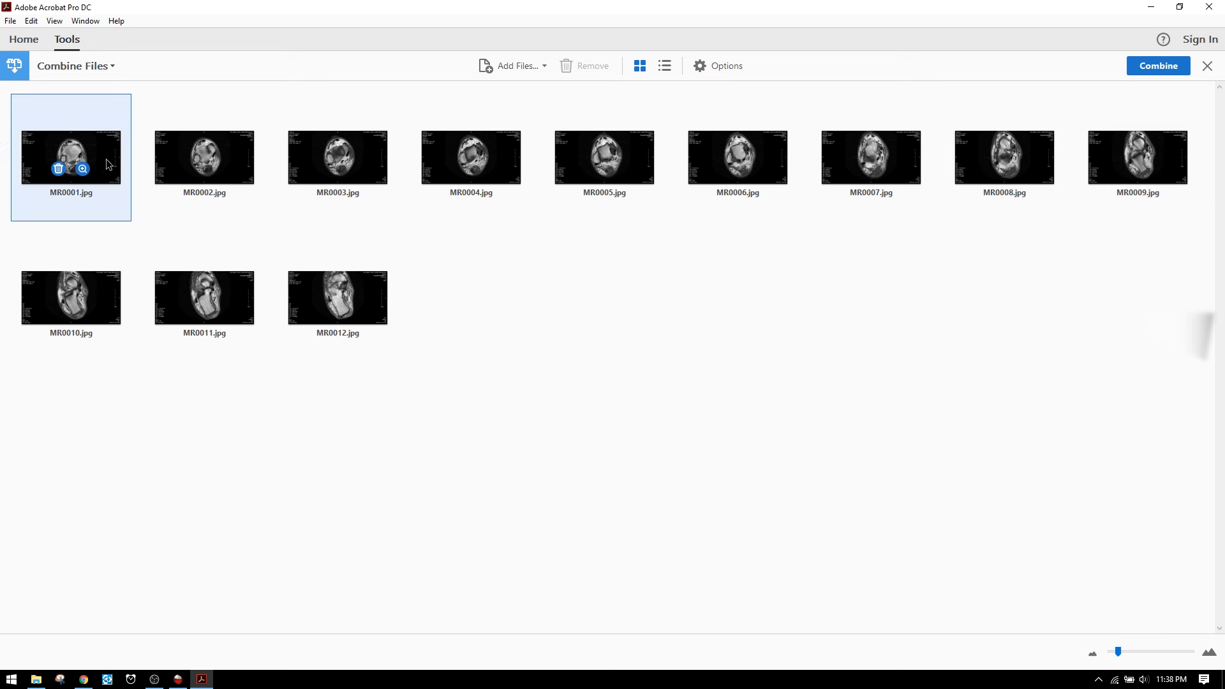
left_click(1168, 67)
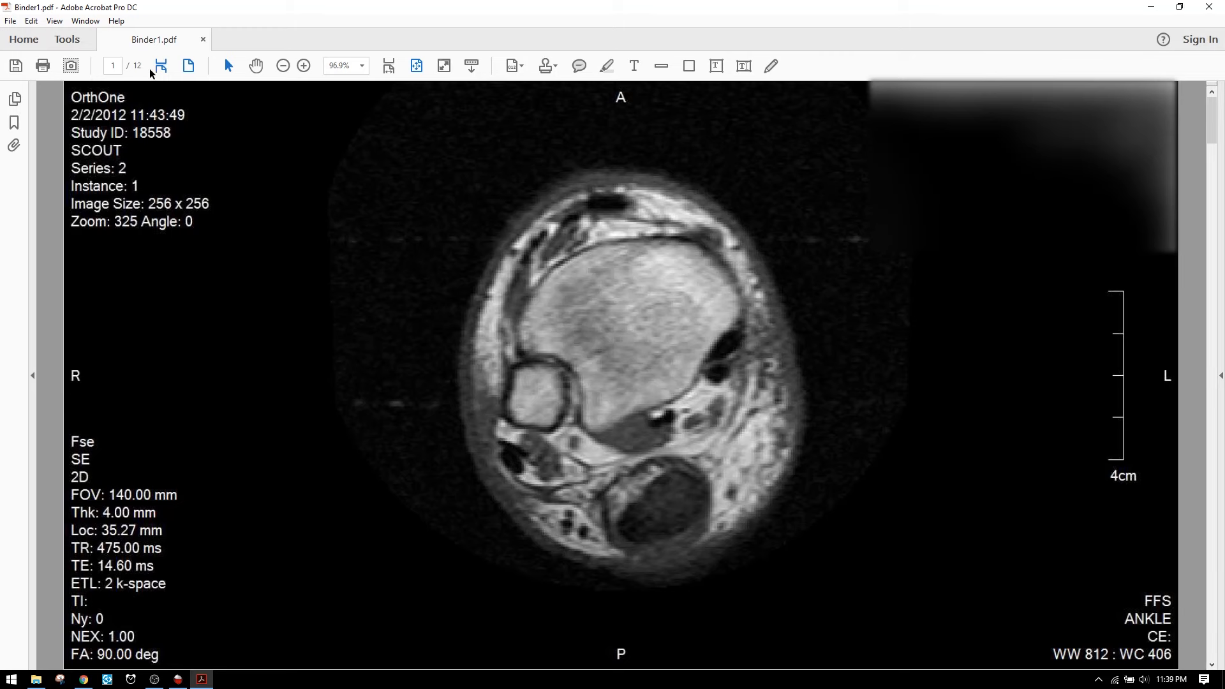
Examine the pages of the combined PDF to compare the successive ankle slices, and return to the first page.
left_click_drag(1211, 128, 1222, 171)
scroll(1196, 211, "down", 6)
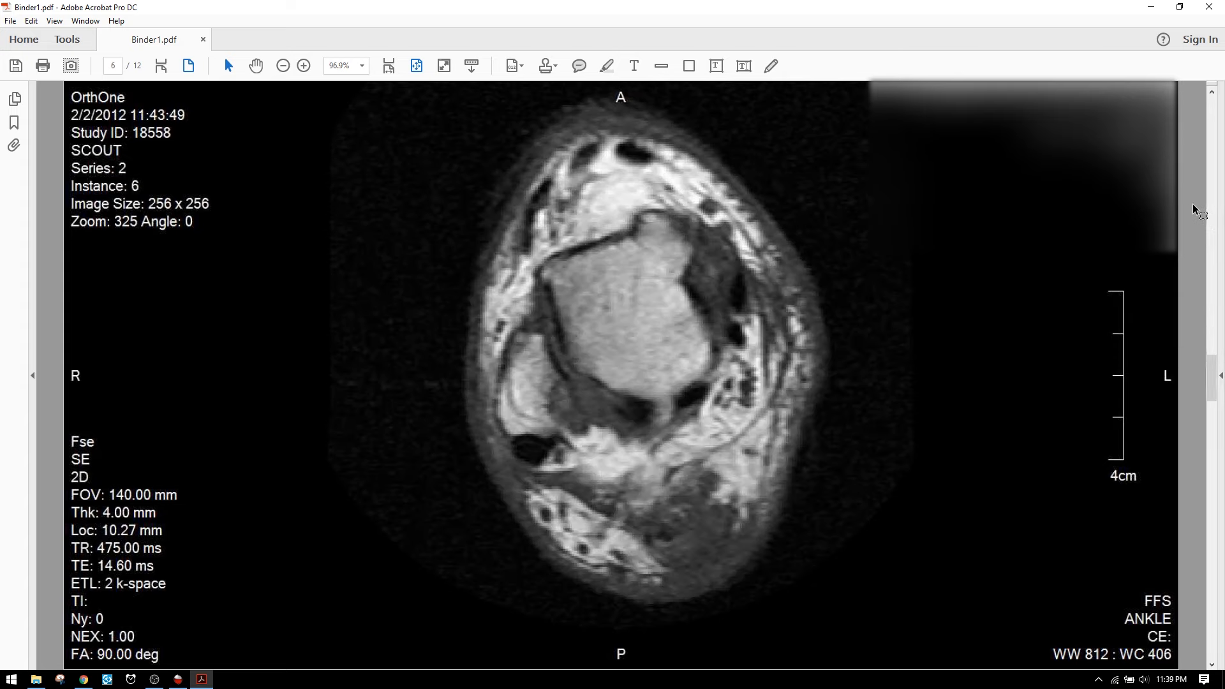
scroll(1197, 214, "down", 3)
scroll(1064, 265, "down", 1)
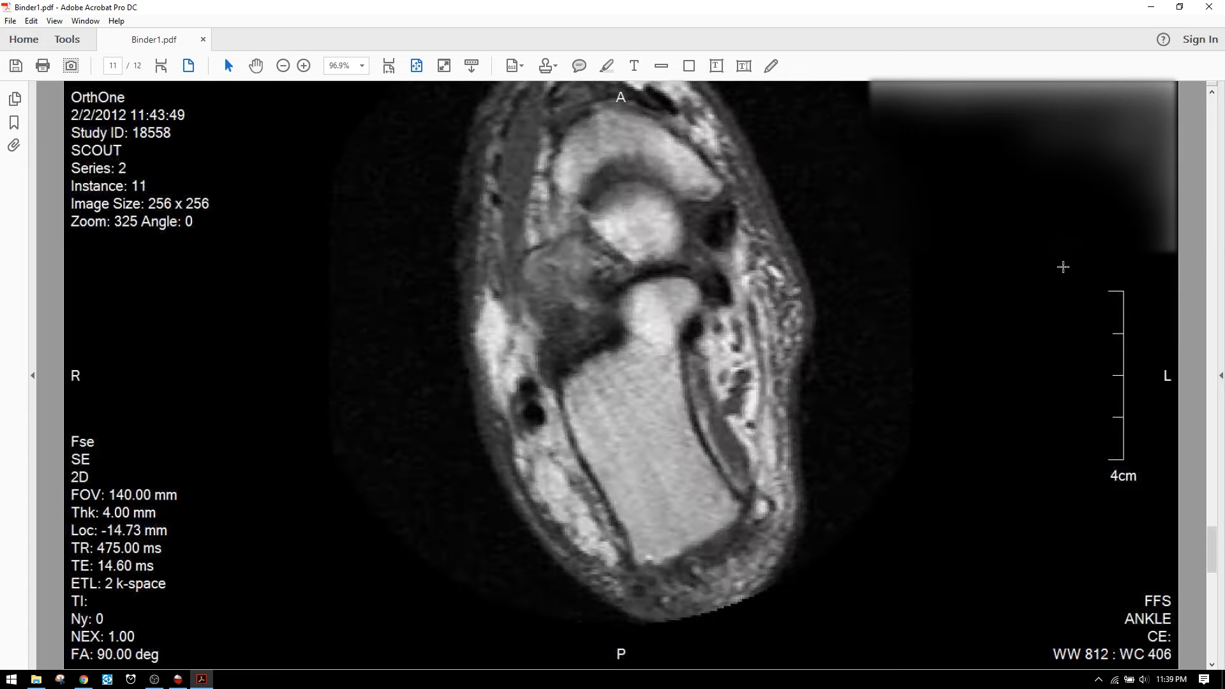
scroll(1063, 266, "up", 4)
scroll(1063, 267, "up", 7)
scroll(1063, 268, "down", 5)
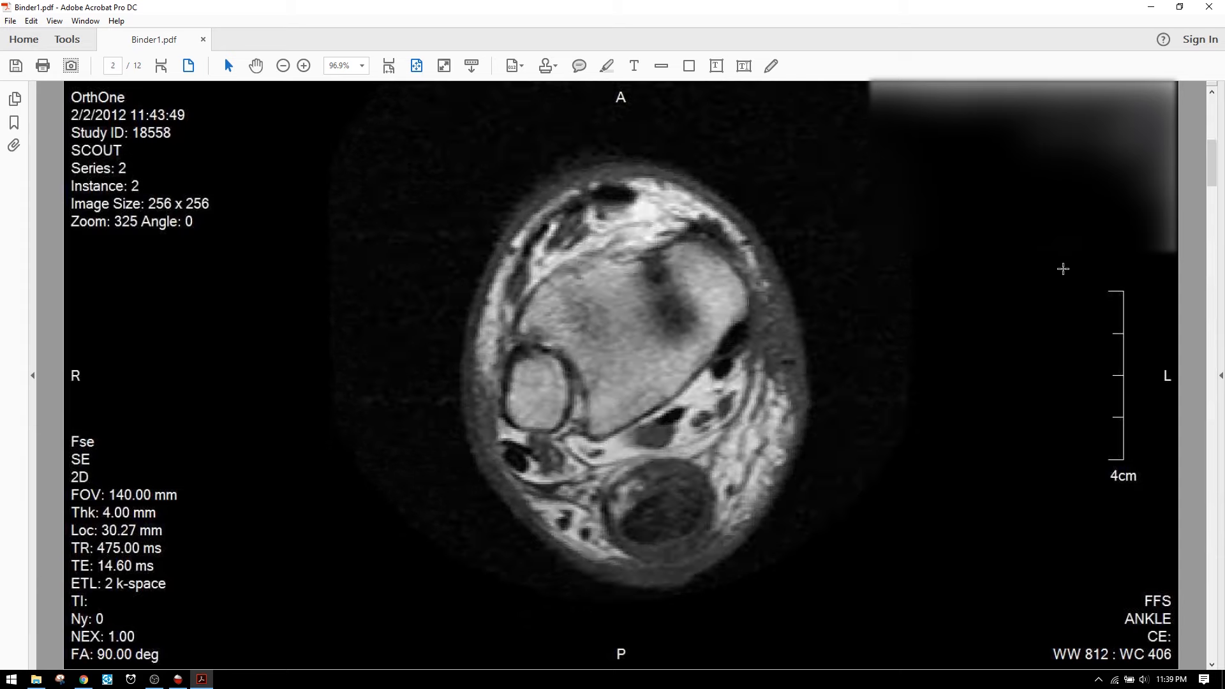
scroll(1063, 269, "down", 5)
scroll(1061, 266, "up", 10)
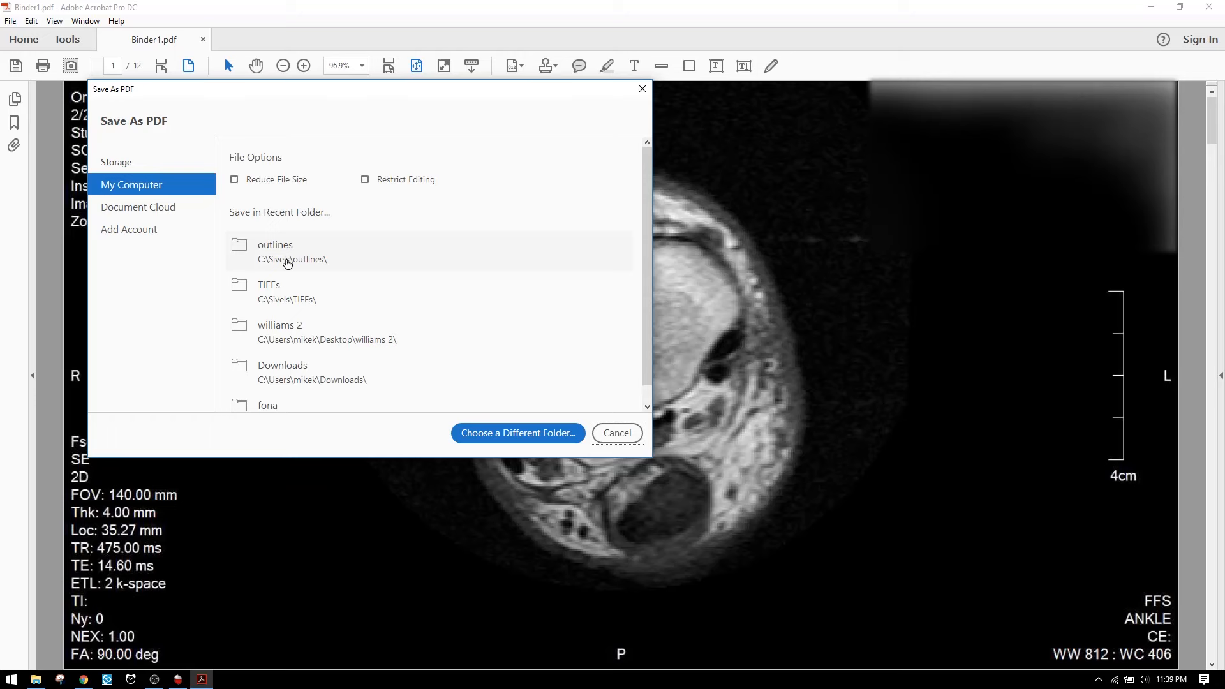
Save the combined PDF to the Desktop as feb 2 - ser 2.pdf.
left_click(492, 427)
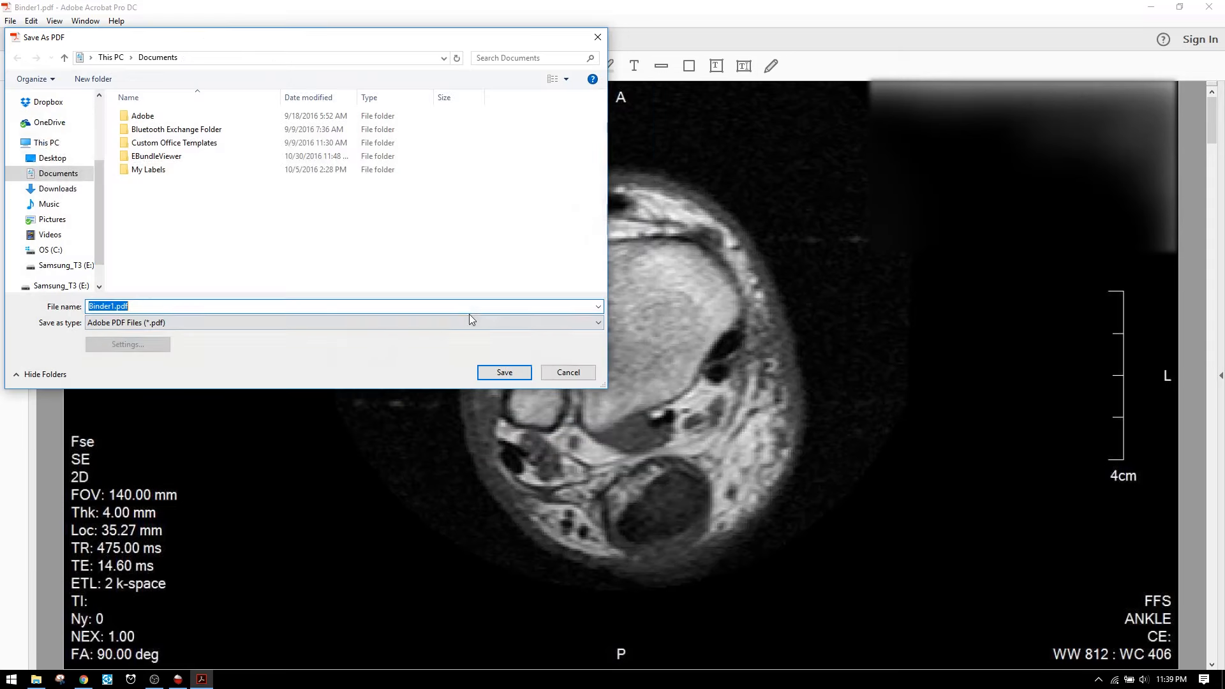
left_click(52, 157)
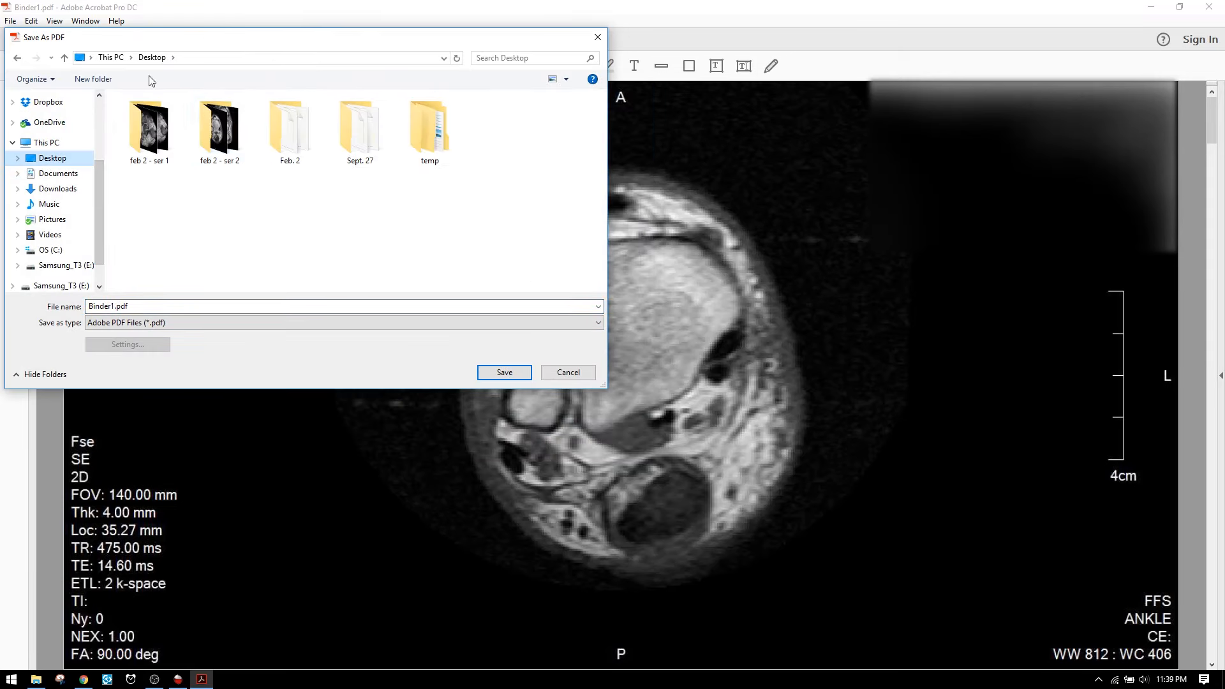
left_click(219, 134)
left_click(140, 306)
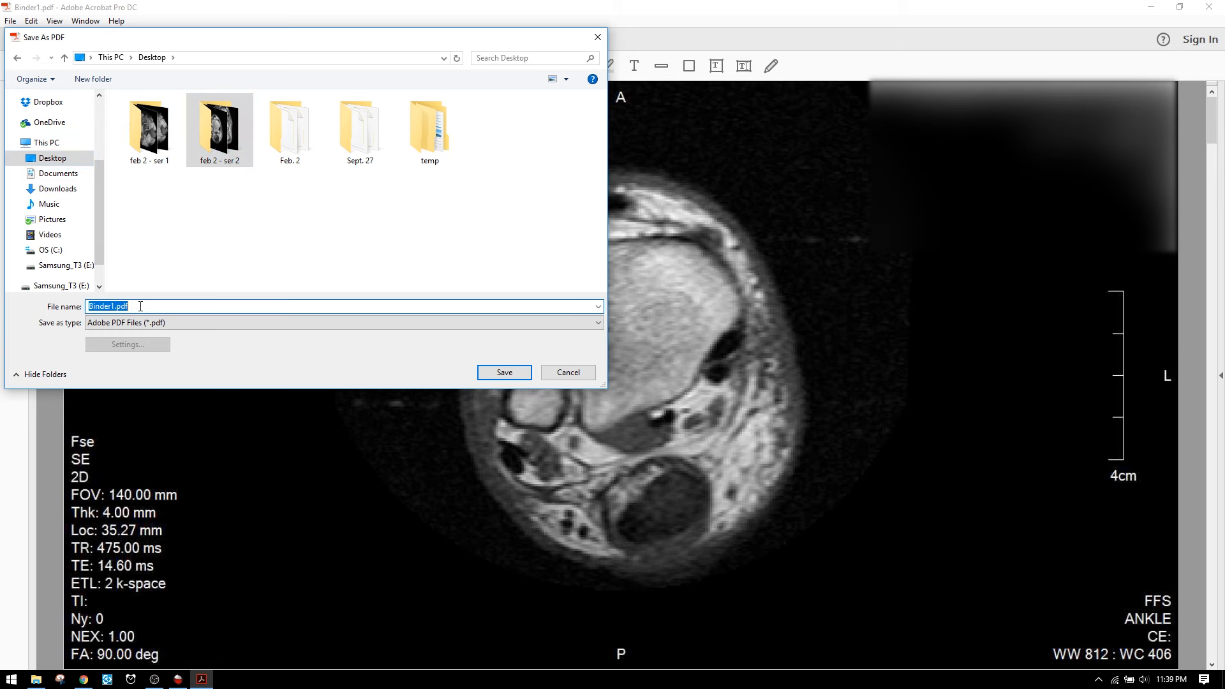
type("fe")
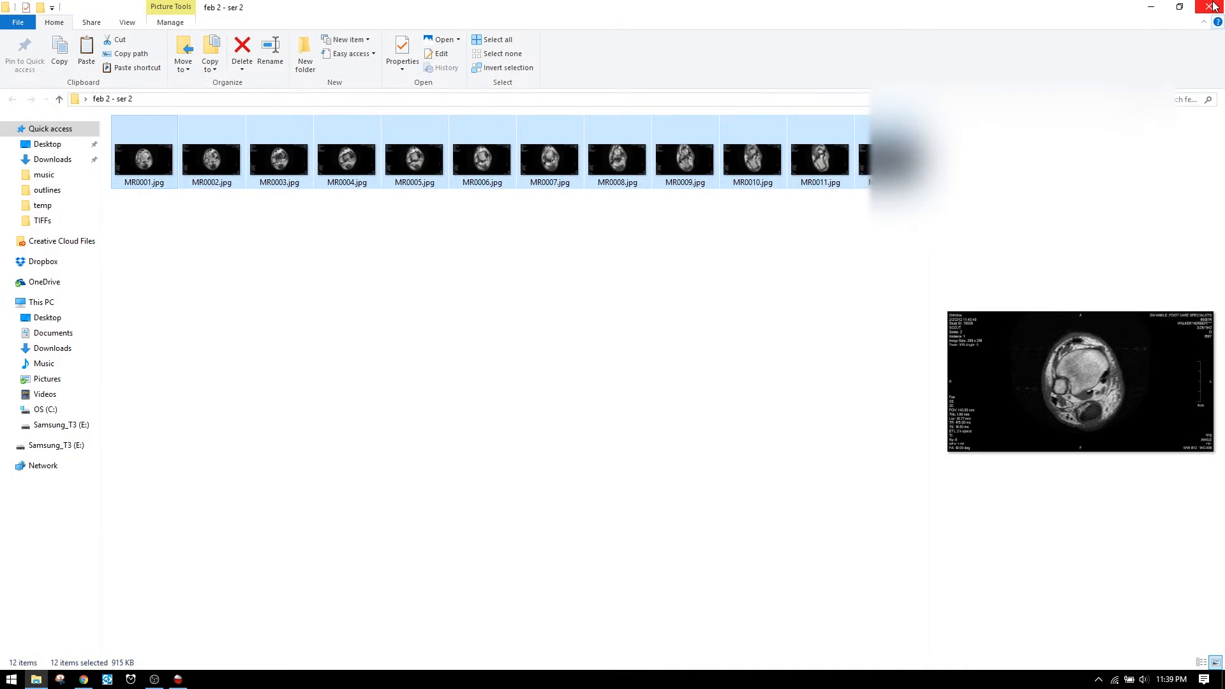
Close the image folder, move feb 2 - ser 2.pdf to an empty area of the desktop, and open it for a brief check.
left_click(1210, 6)
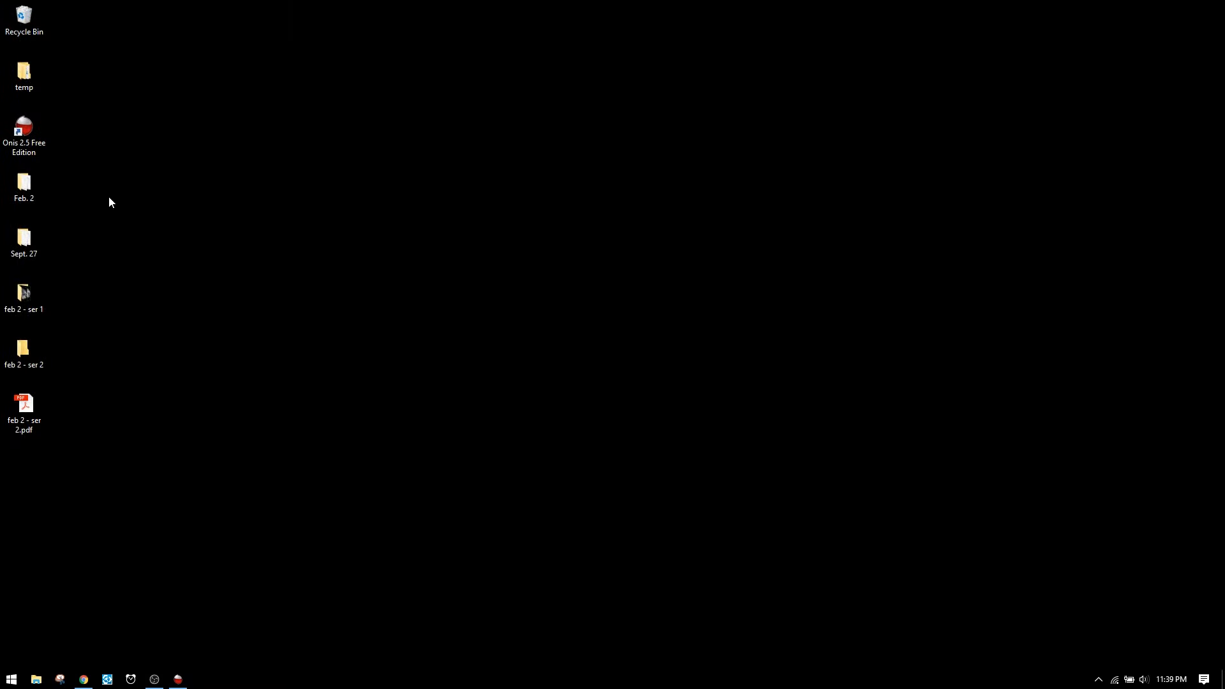
left_click_drag(24, 408, 203, 247)
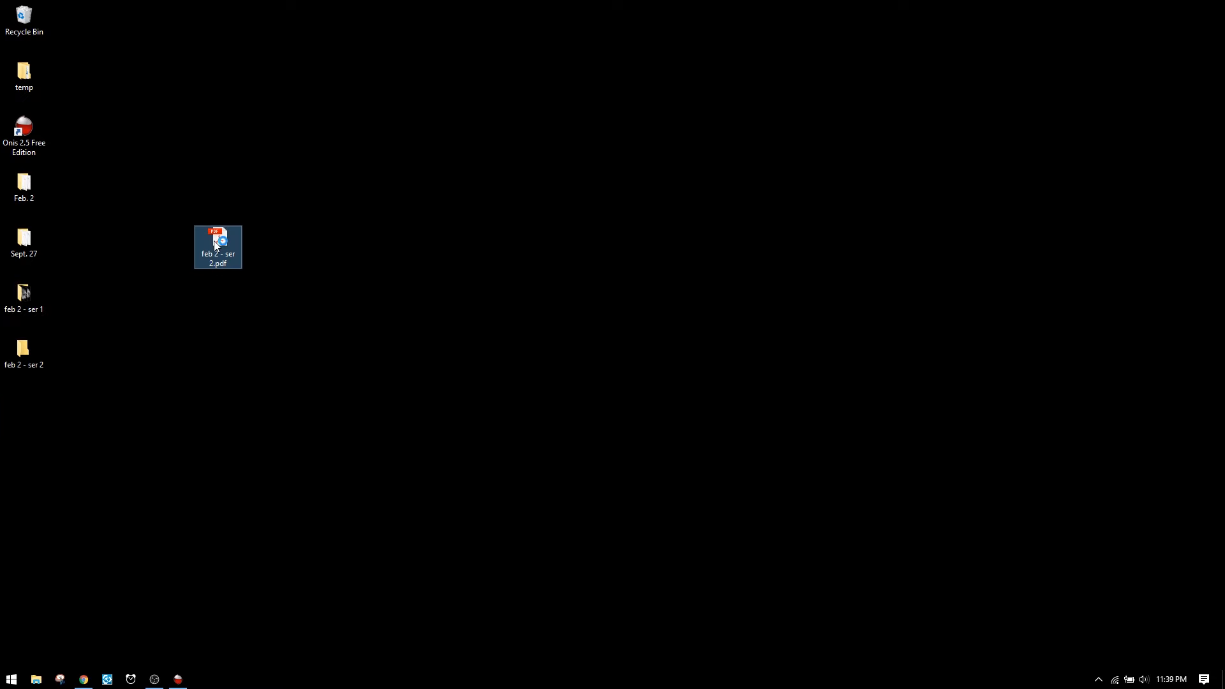
double_click(216, 245)
left_click(1209, 6)
Select the feb 2 - ser 1 and feb 2 - ser 2 folders on the desktop.
left_click_drag(18, 297, 21, 301)
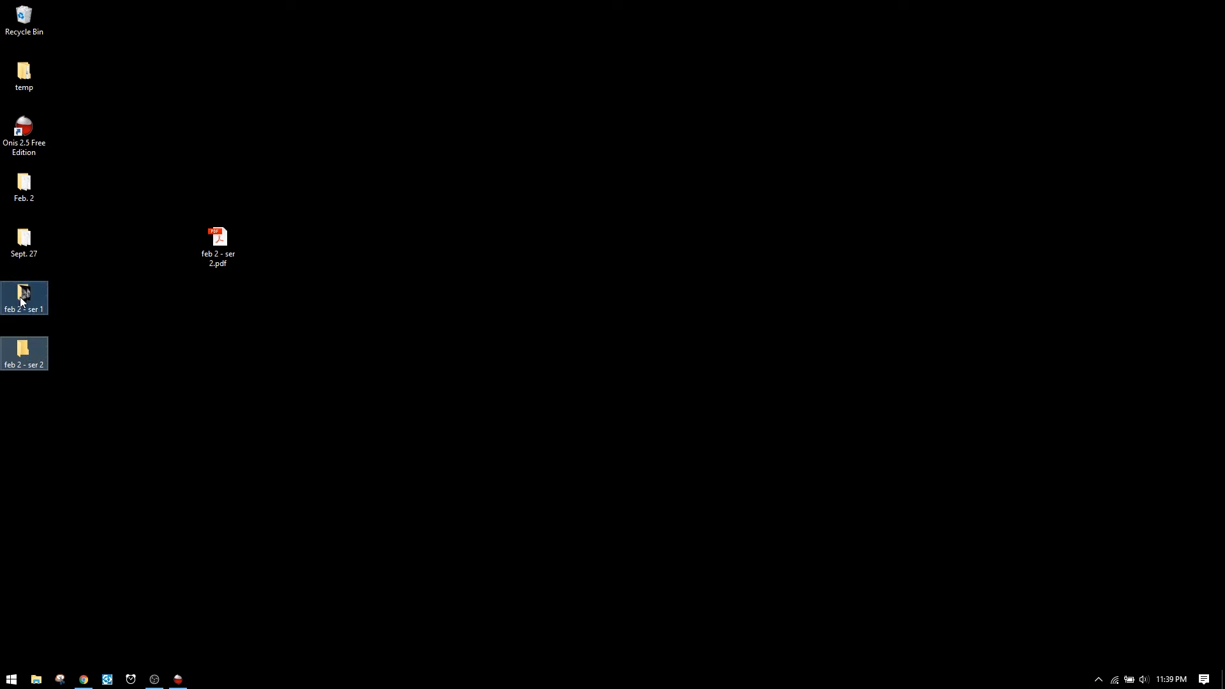